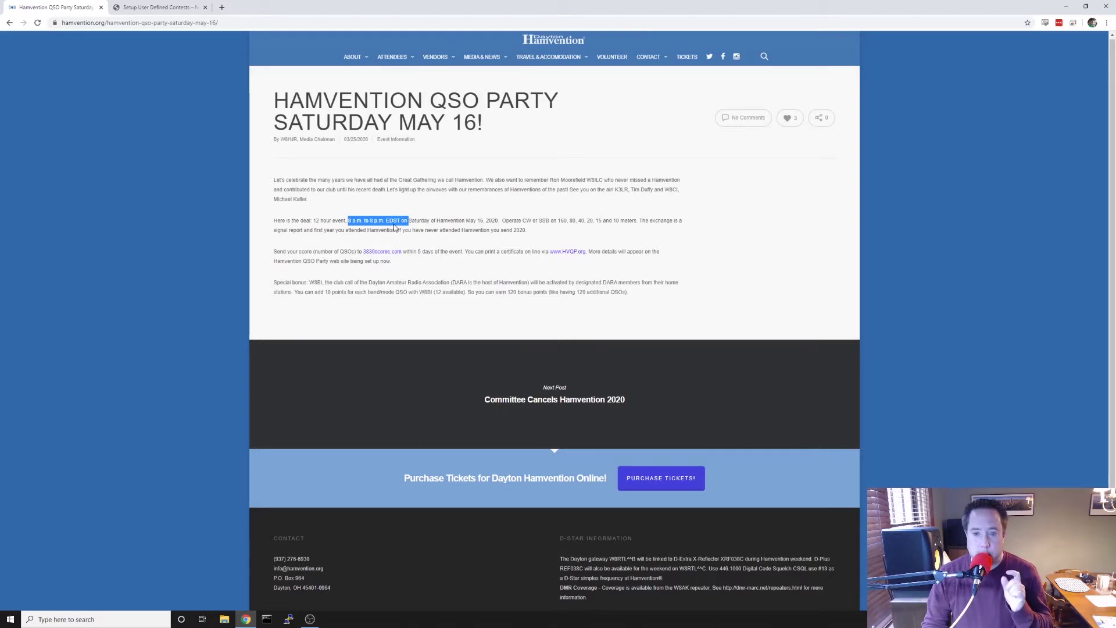
pyautogui.click(353, 222)
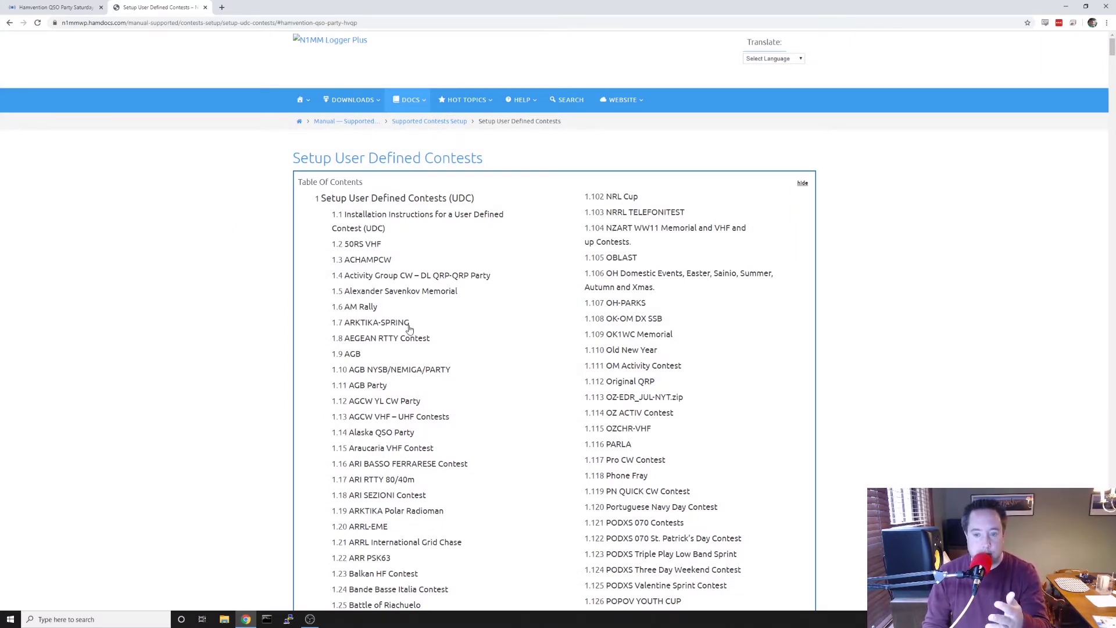
# Find Hamvention QSO Party (HVQP) in the user-defined contests table of contents and go to its section.
pyautogui.scroll(-6, 396, 323)
pyautogui.scroll(-10, 411, 329)
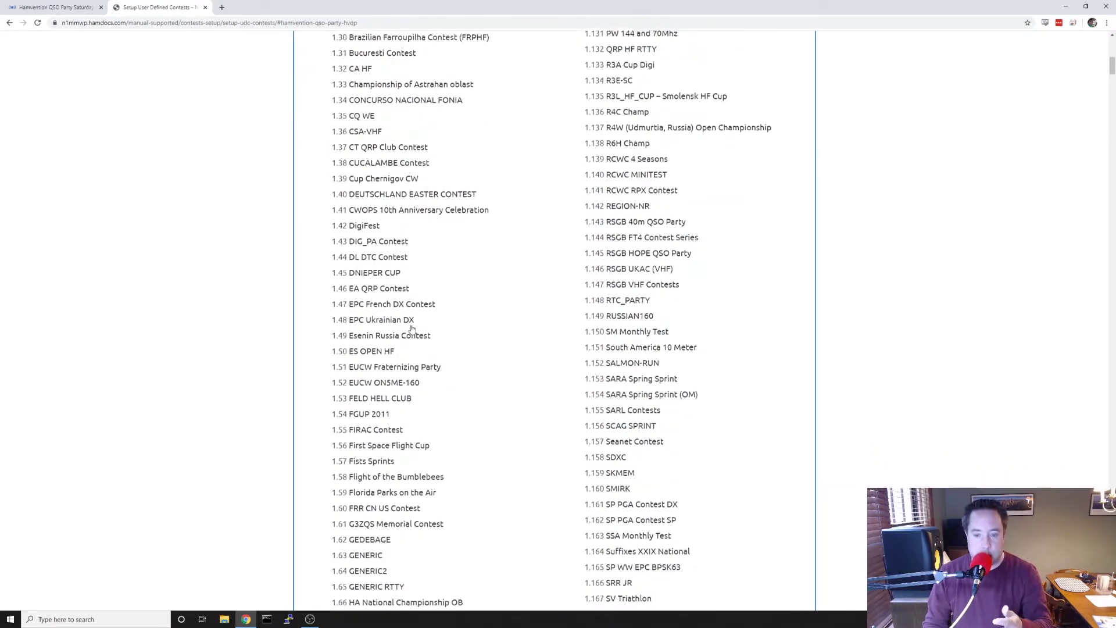
pyautogui.scroll(-2, 409, 329)
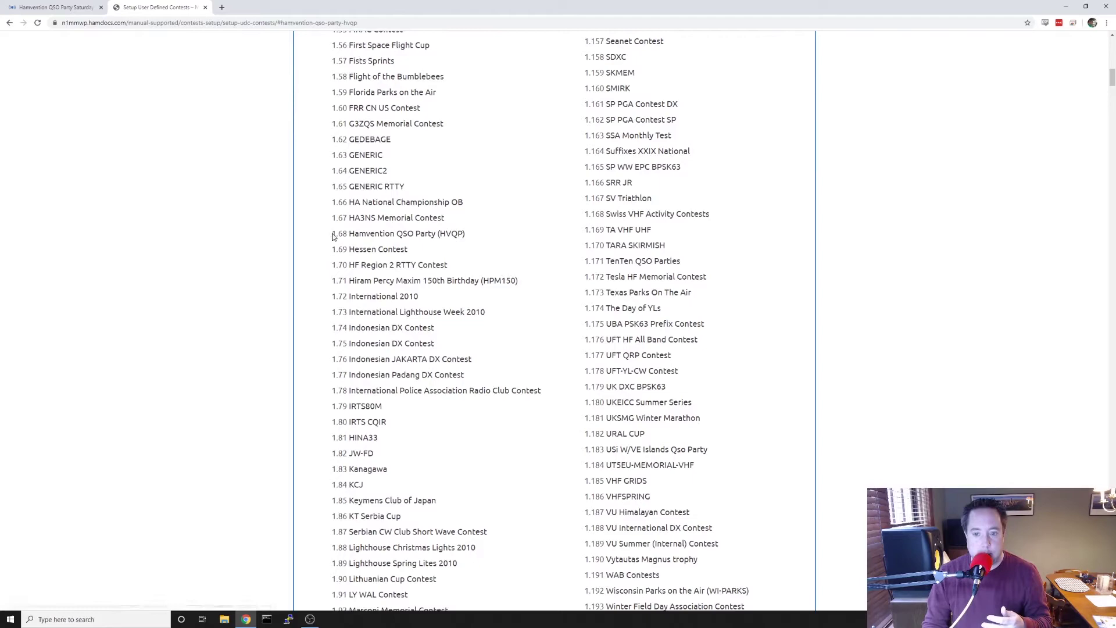
pyautogui.moveTo(336, 235); pyautogui.dragTo(465, 242)
pyautogui.click(416, 235)
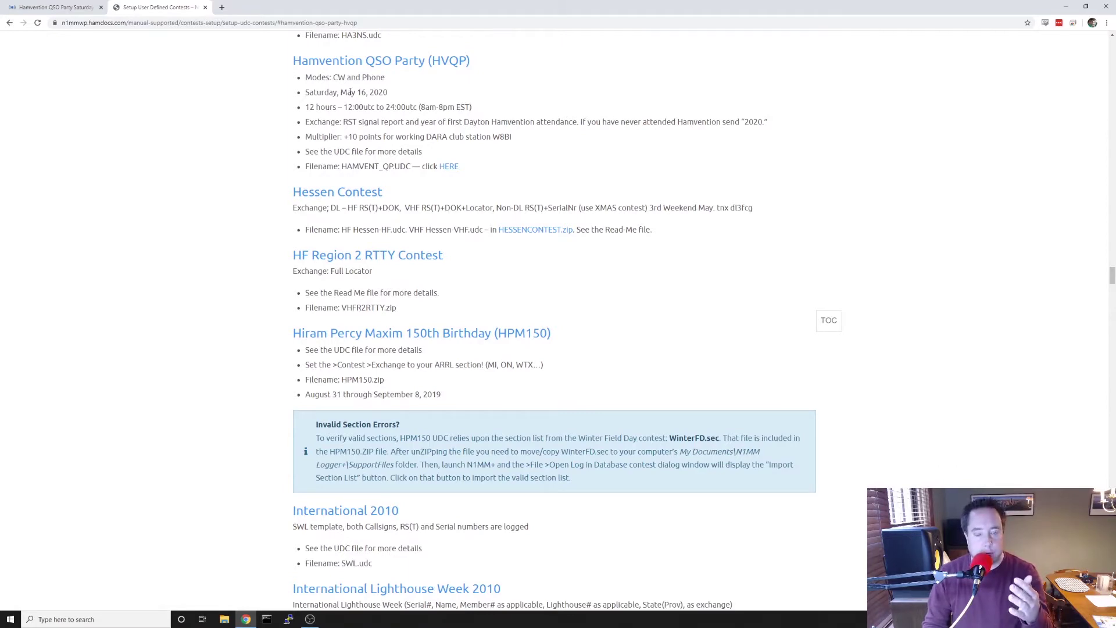
# Download the HAMVENT_QP.udc contest file and save it in the UserDefinedContests folder under Documents\N1MM Logger+.
pyautogui.click(449, 167)
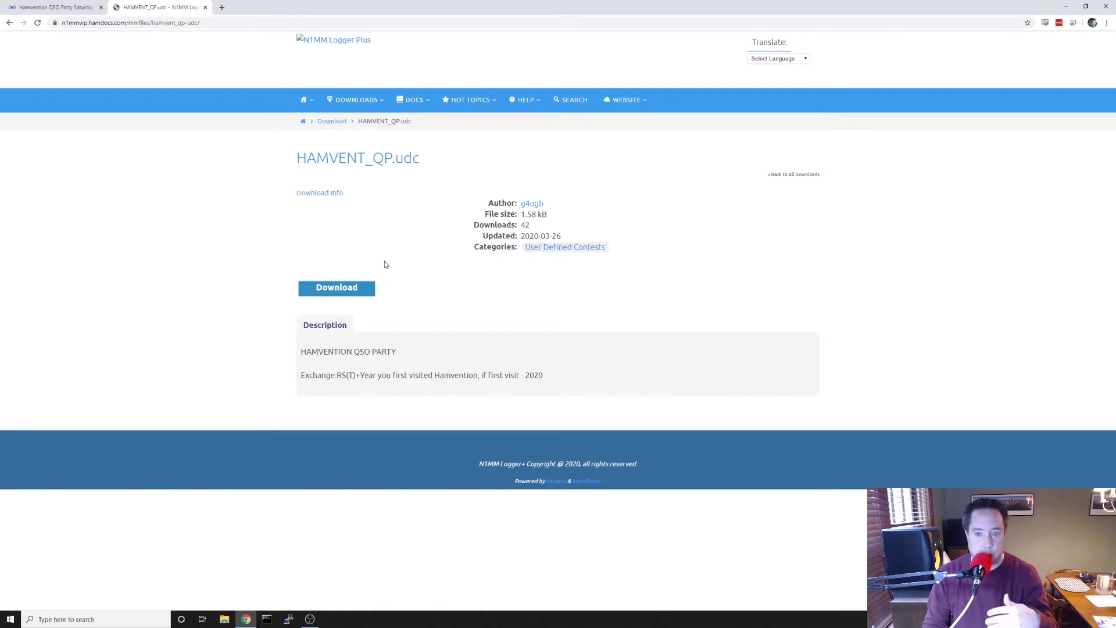
pyautogui.click(348, 291)
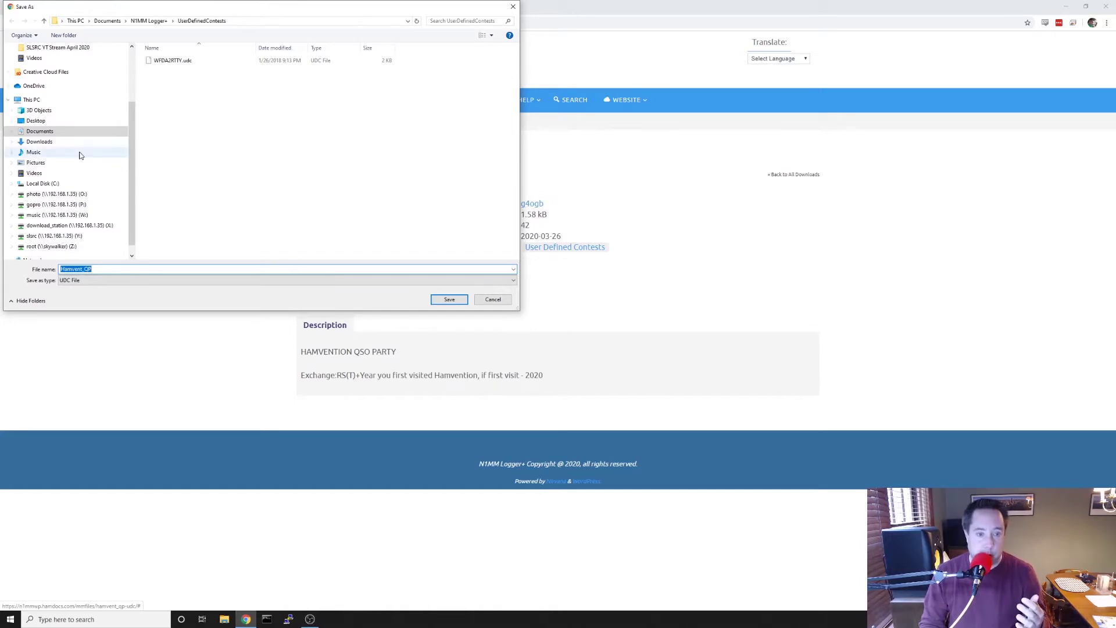
pyautogui.click(45, 134)
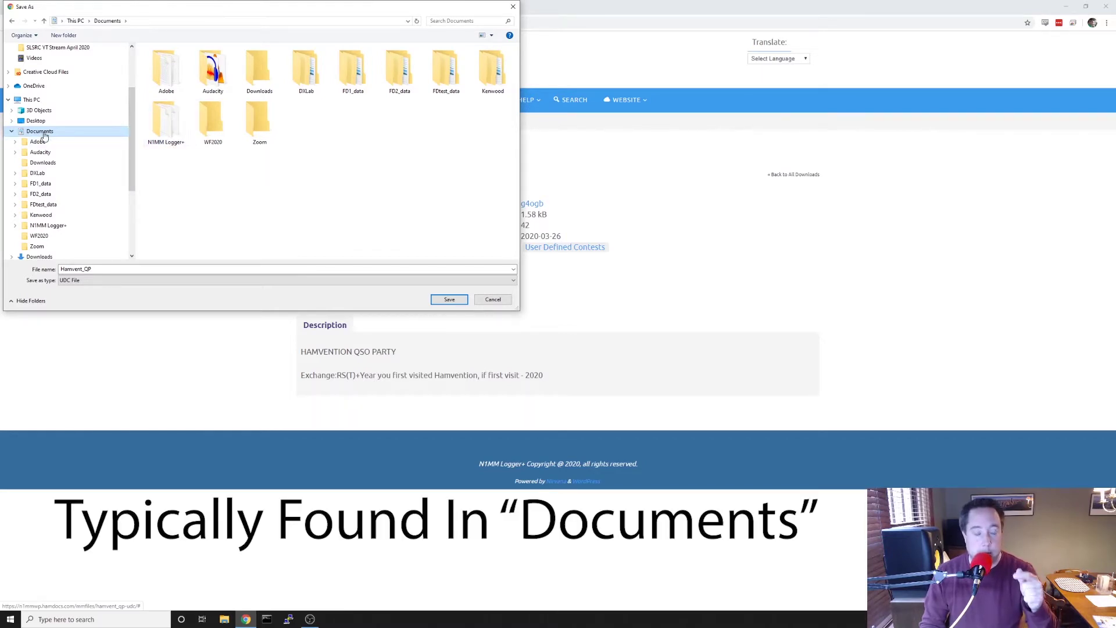
pyautogui.doubleClick(166, 129)
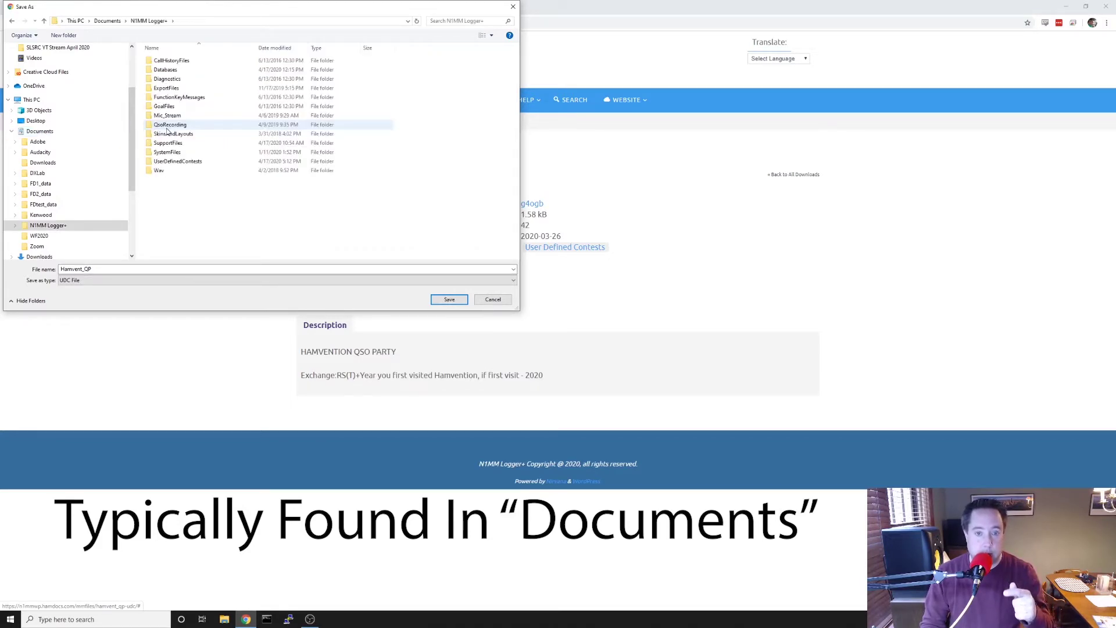
pyautogui.doubleClick(177, 162)
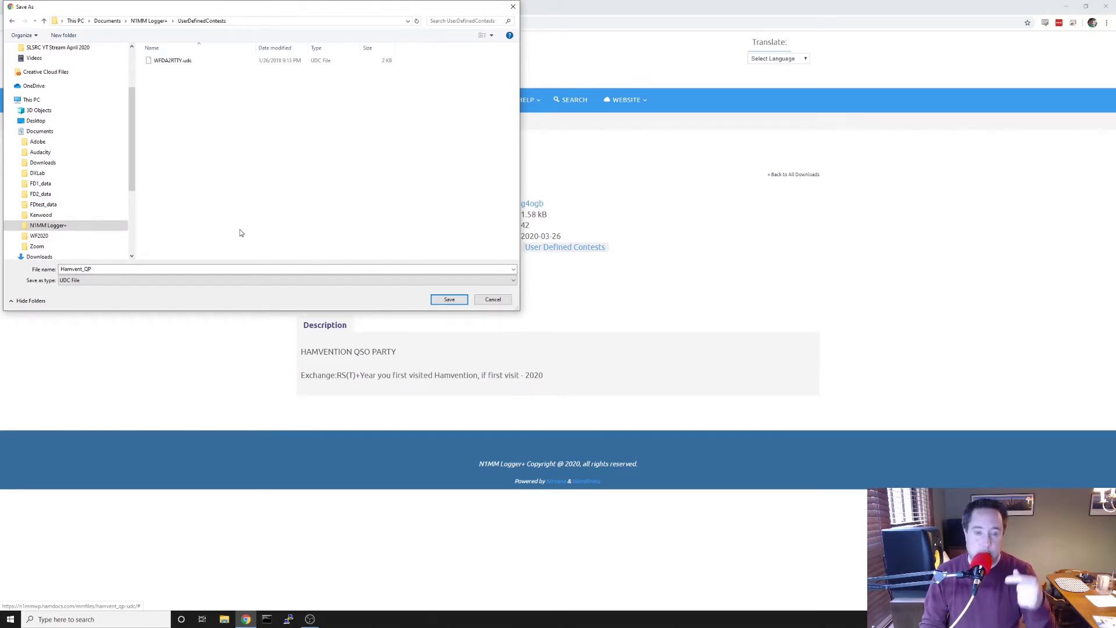
pyautogui.click(450, 299)
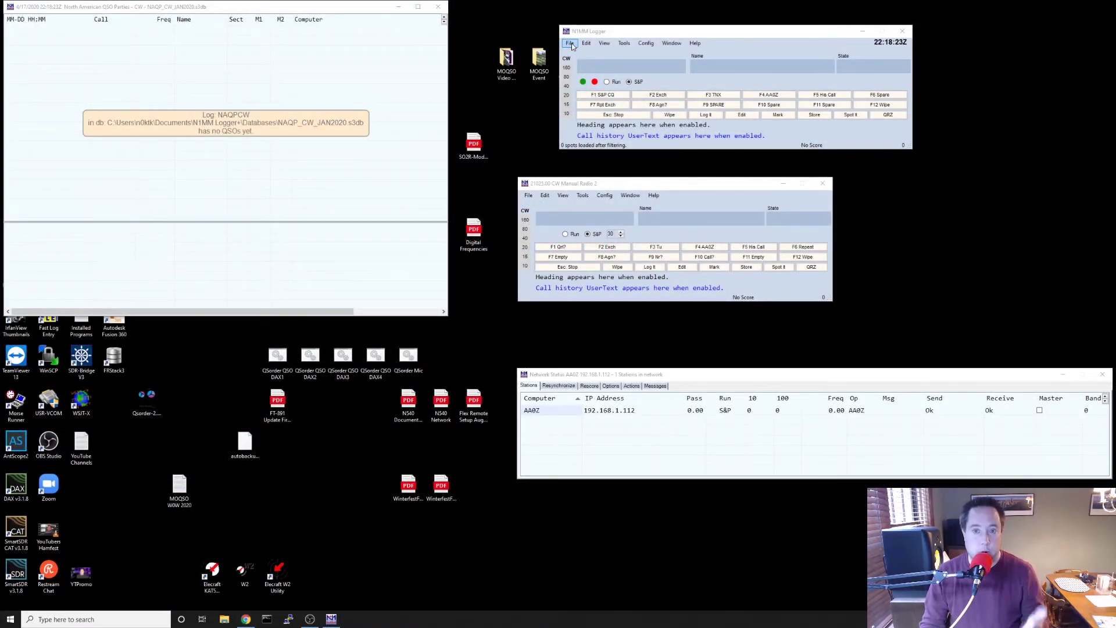
# In N1MM Logger+, create a new database named Hamvention2020QSO in the Databases folder.
pyautogui.click(570, 43)
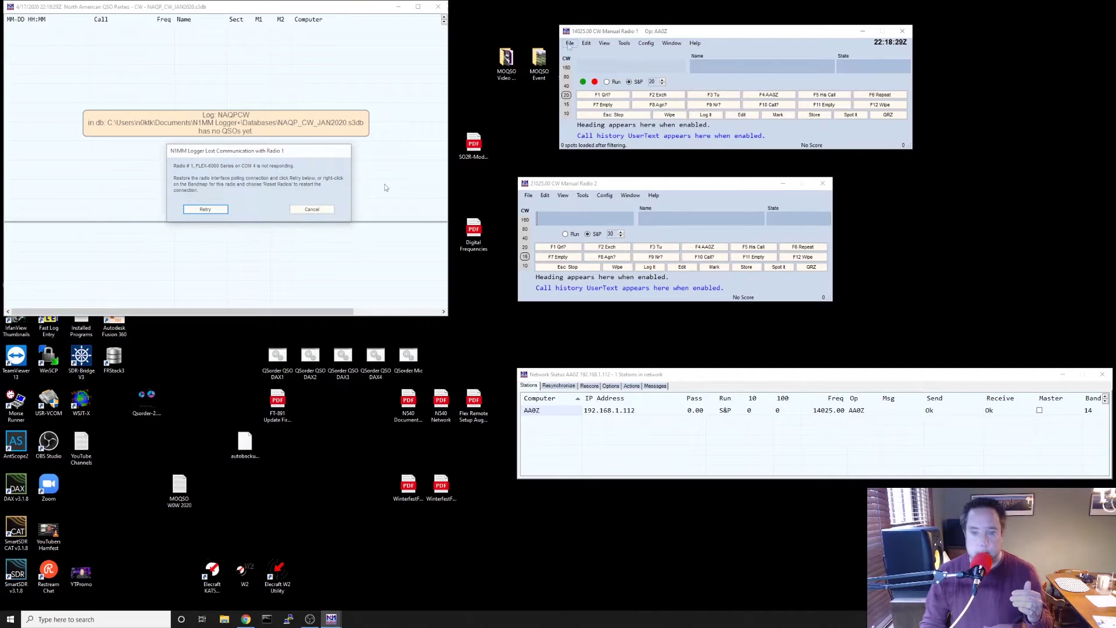
pyautogui.click(570, 43)
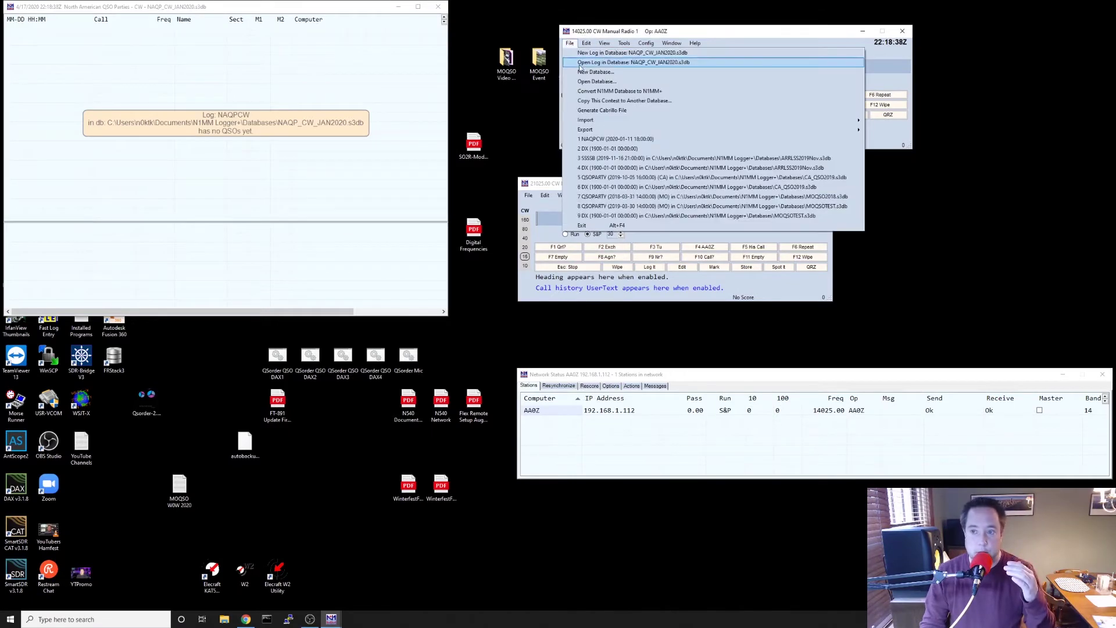
pyautogui.click(583, 71)
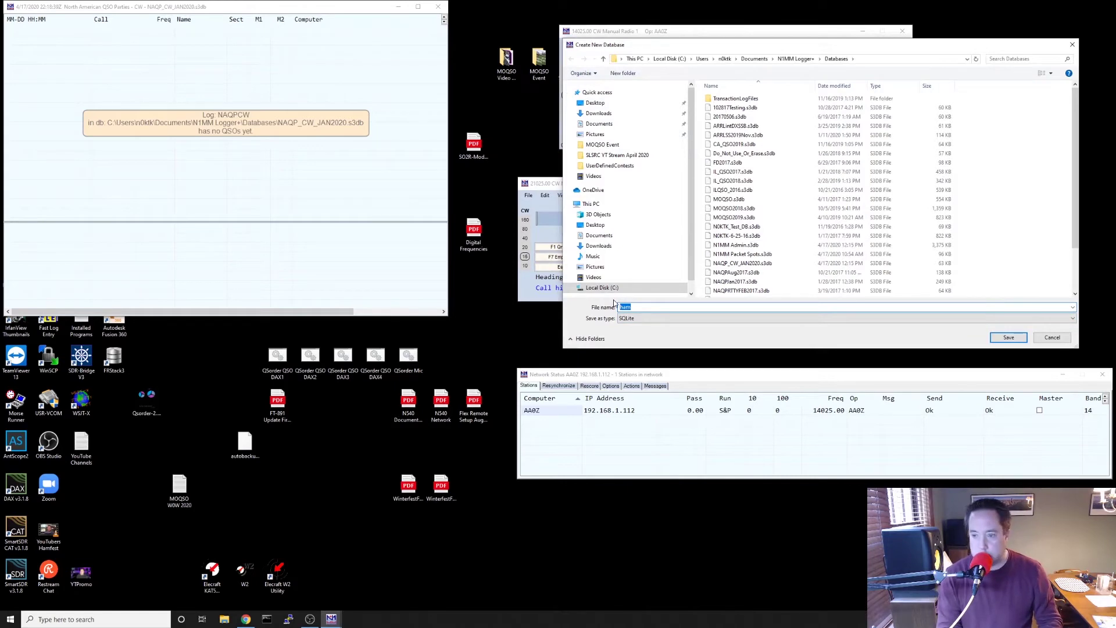
pyautogui.write('H')
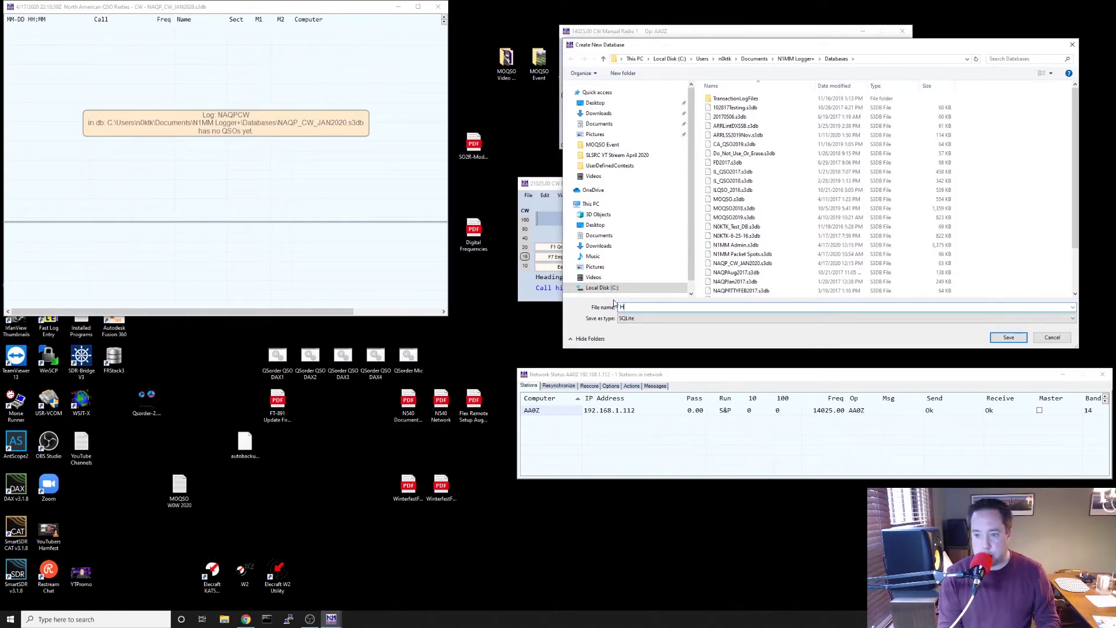
pyautogui.write('amvention')
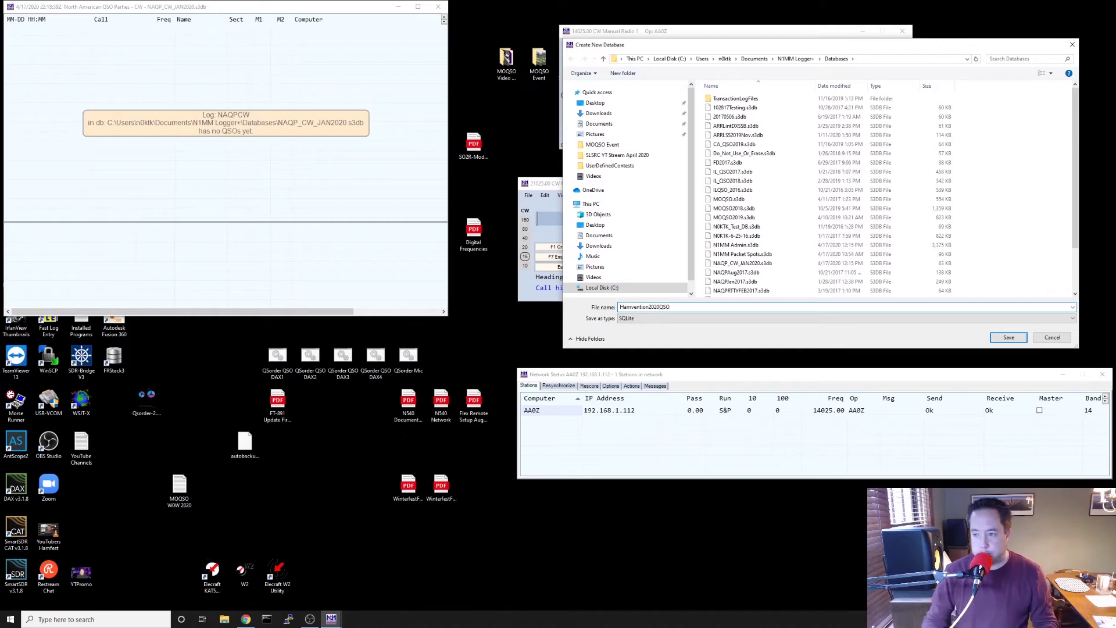
pyautogui.click(1009, 338)
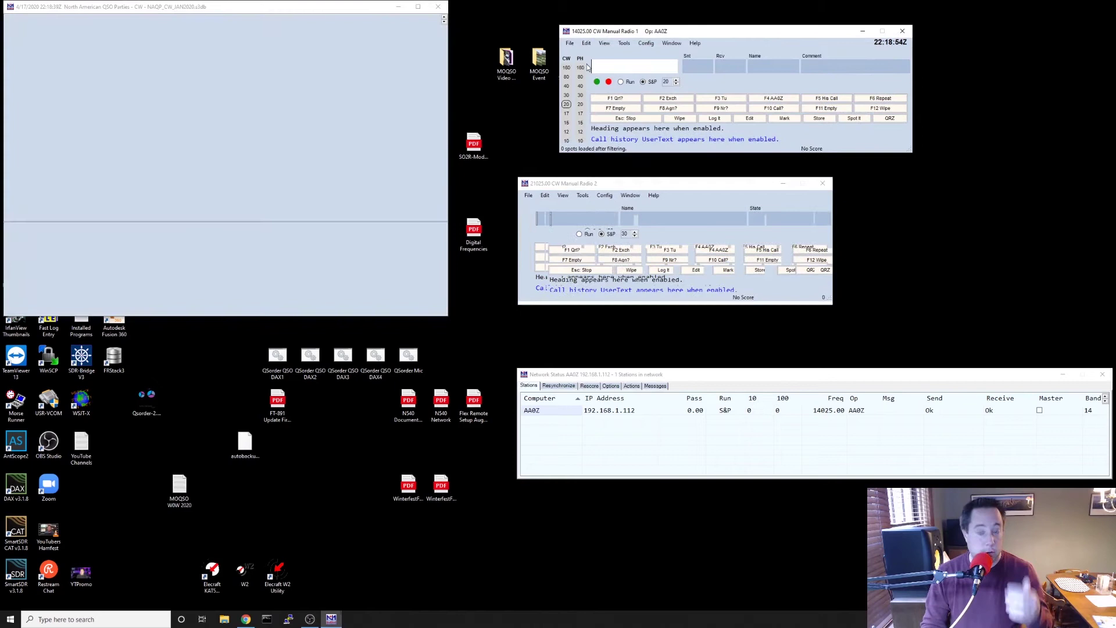
# Start a new log in the Hamvention2020QSO database and set its log type to HAMVENT_QP.
pyautogui.click(570, 44)
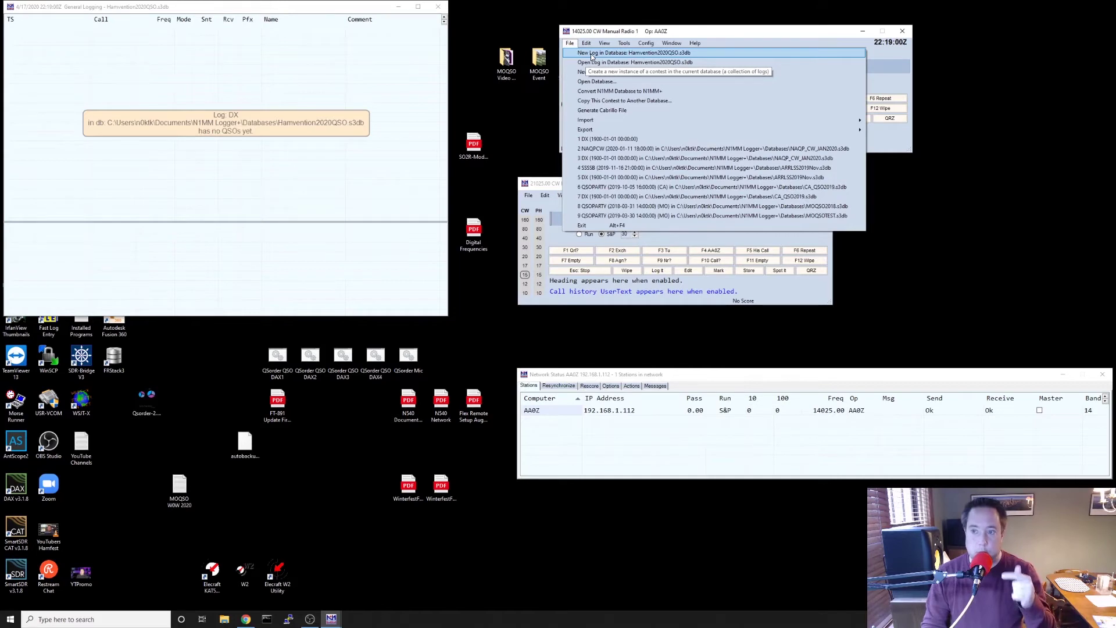
pyautogui.click(679, 55)
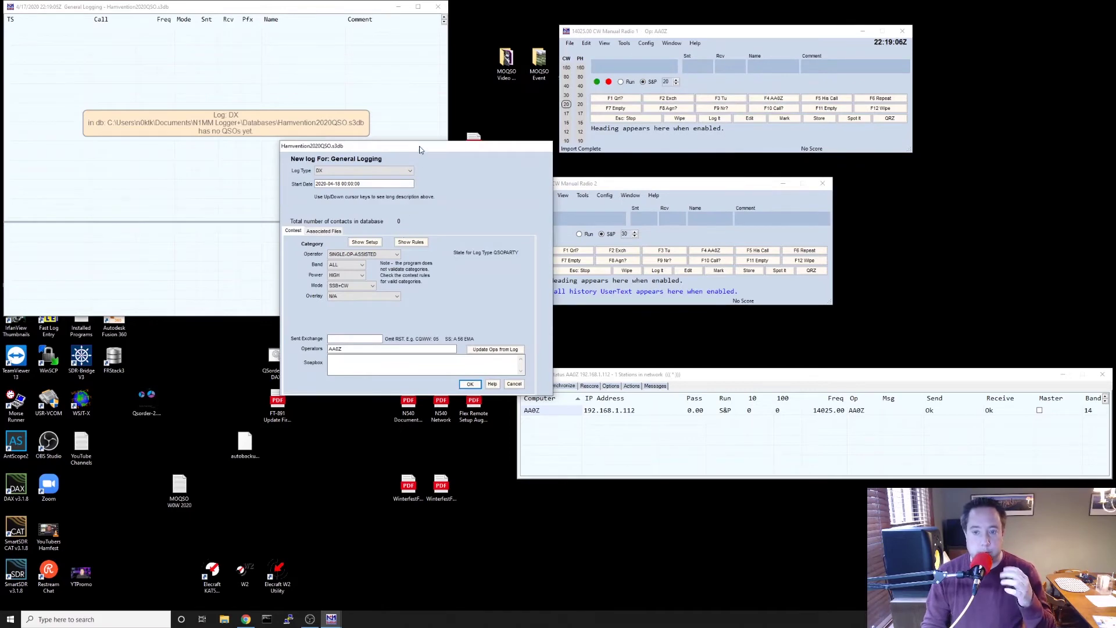
pyautogui.moveTo(420, 147); pyautogui.dragTo(379, 111)
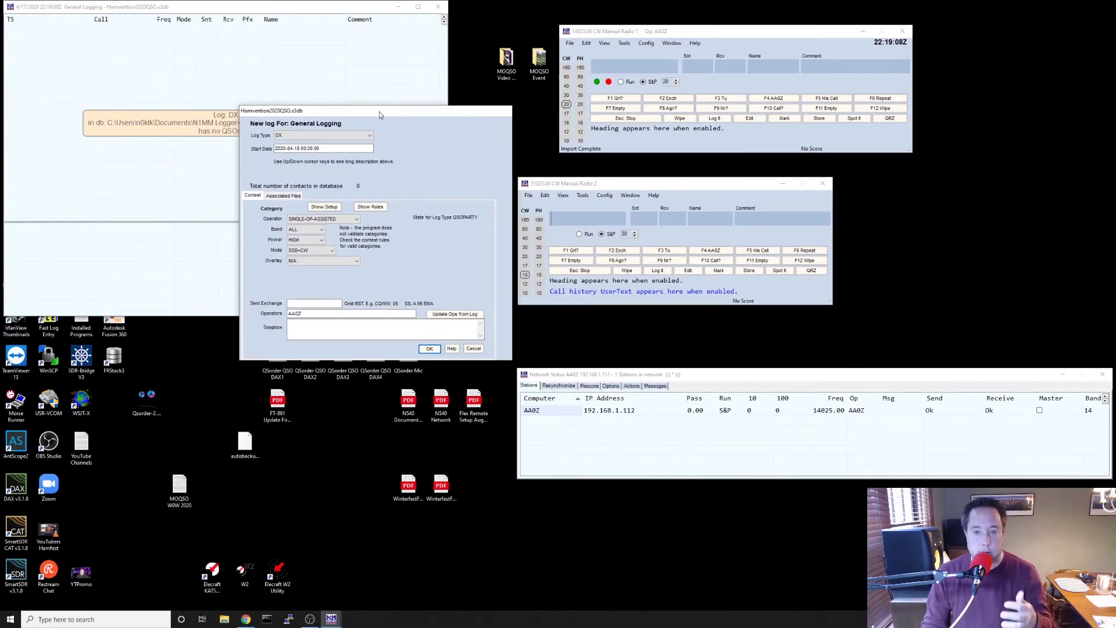
pyautogui.click(343, 139)
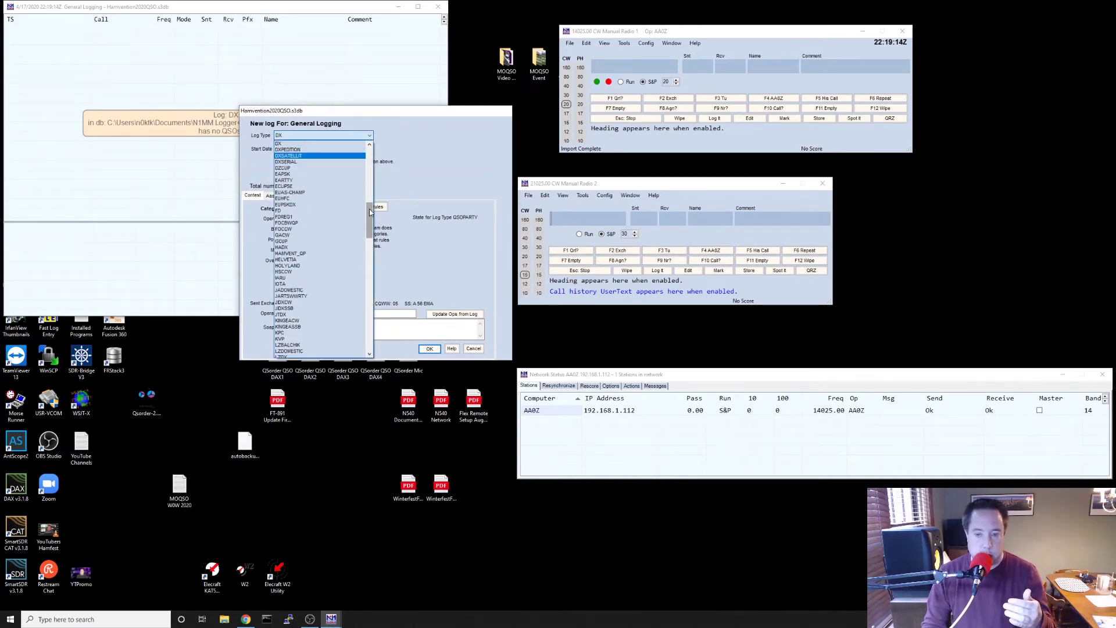
pyautogui.moveTo(370, 212); pyautogui.dragTo(370, 216)
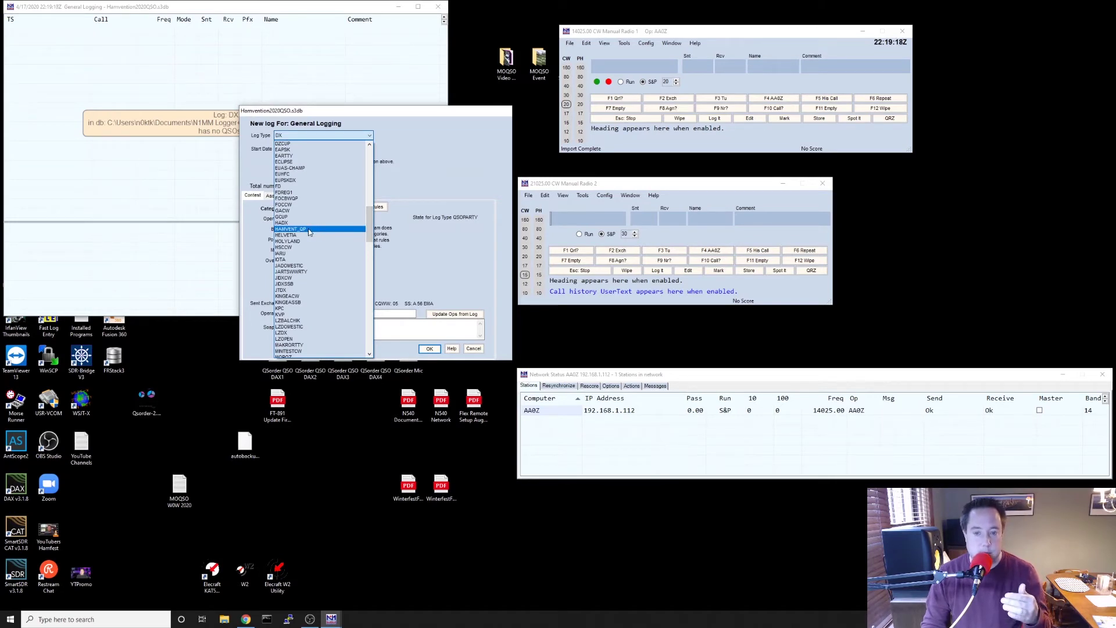
pyautogui.click(310, 230)
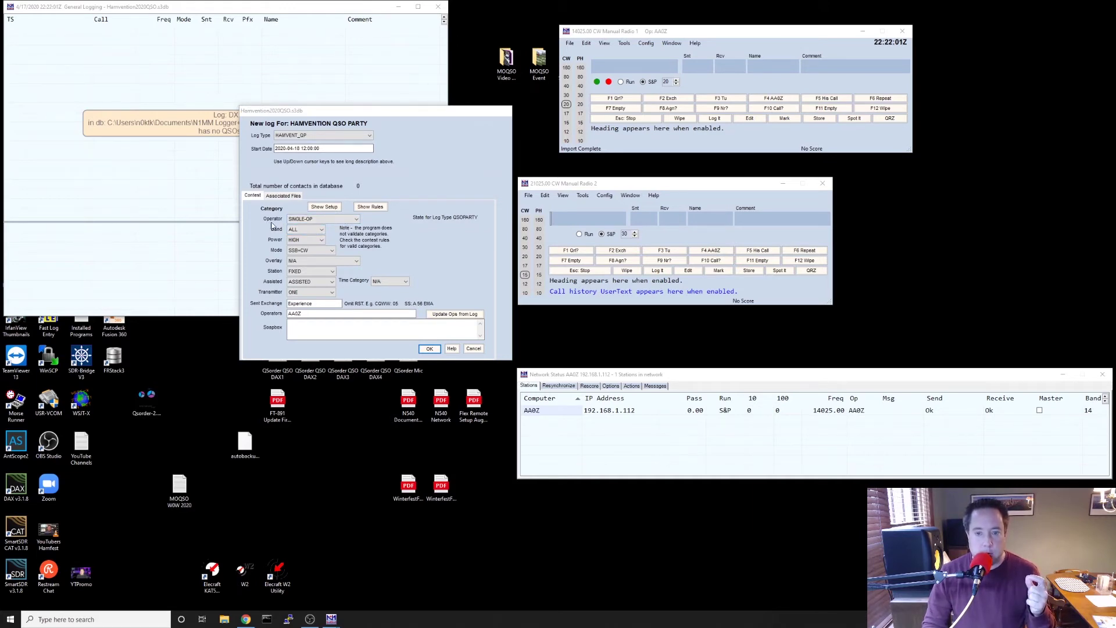
# Review the operator, band, power, station, assisted and transmitter category options for the new Hamvention log.
pyautogui.click(307, 221)
pyautogui.click(307, 221)
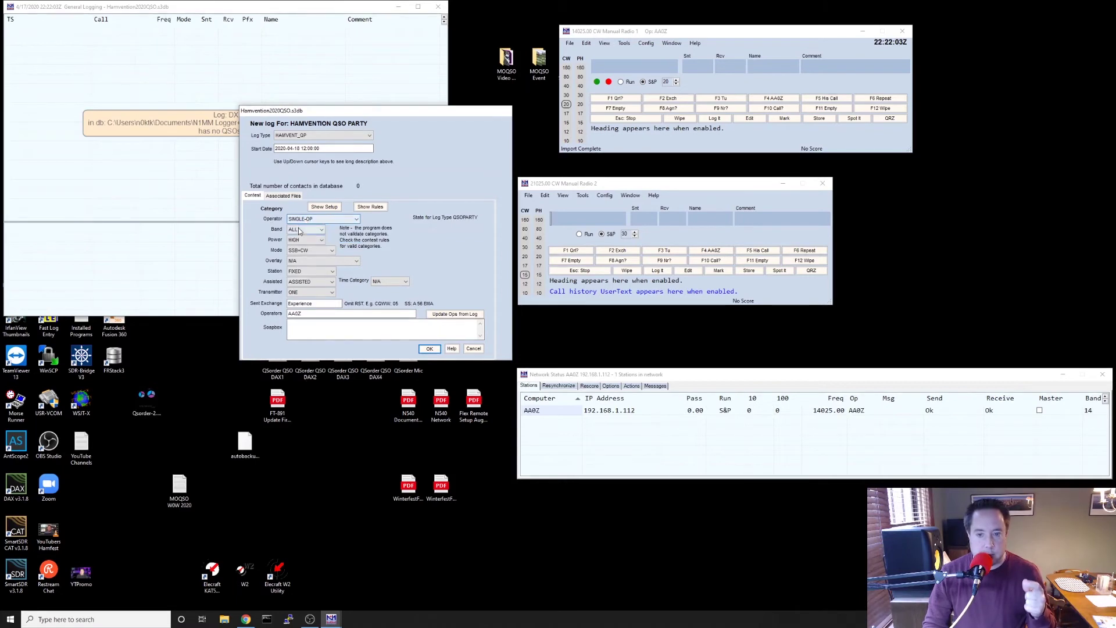
pyautogui.click(308, 230)
pyautogui.click(309, 233)
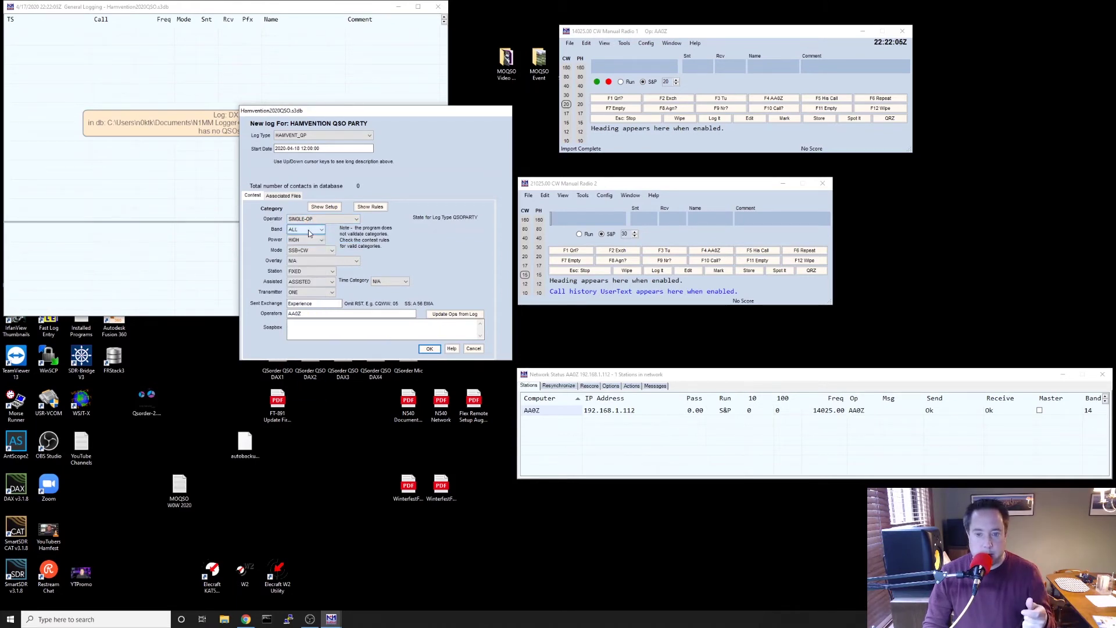
pyautogui.click(310, 240)
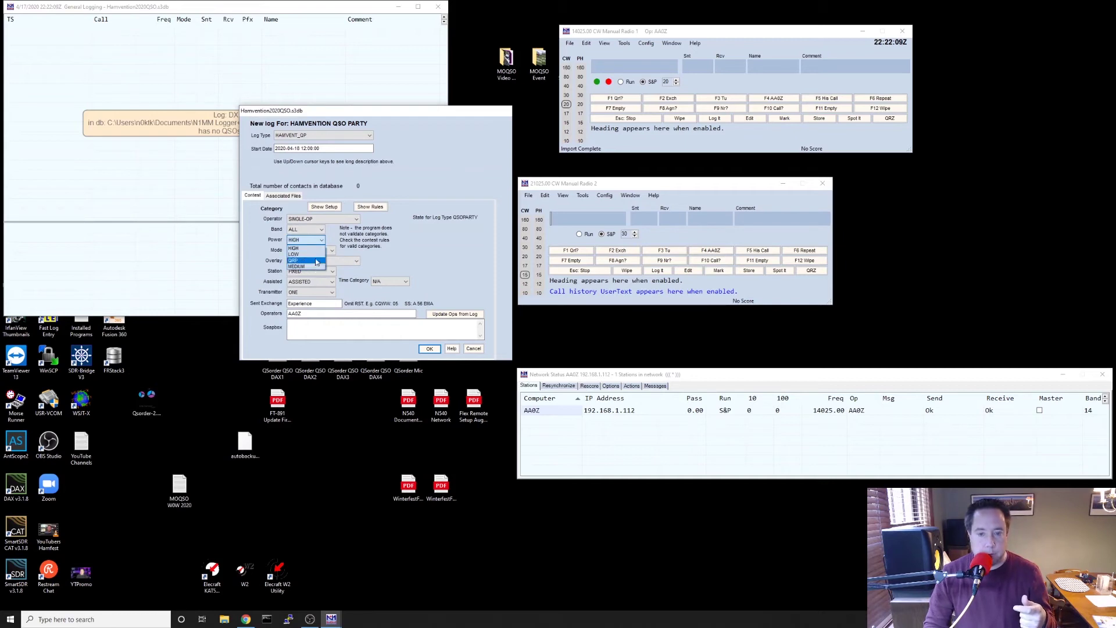
pyautogui.click(360, 240)
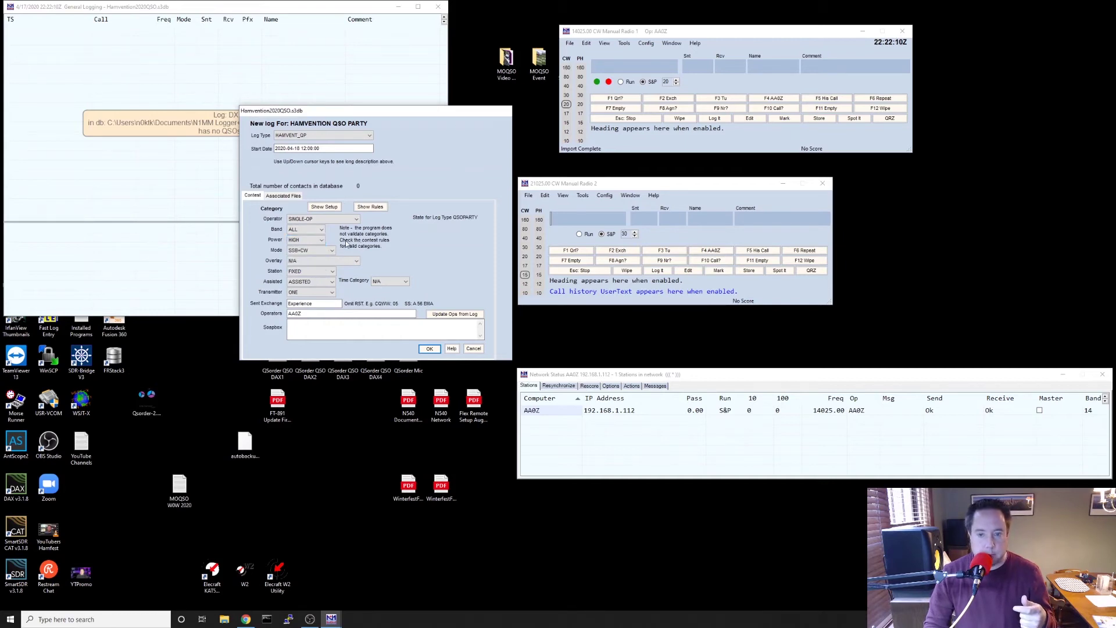
pyautogui.click(317, 272)
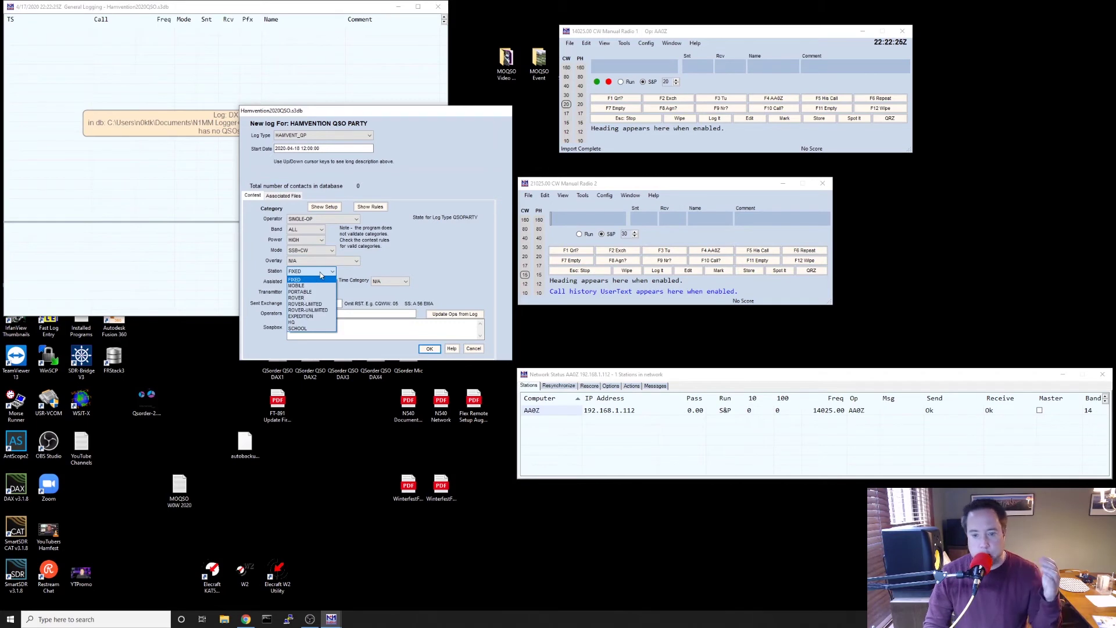
pyautogui.click(321, 273)
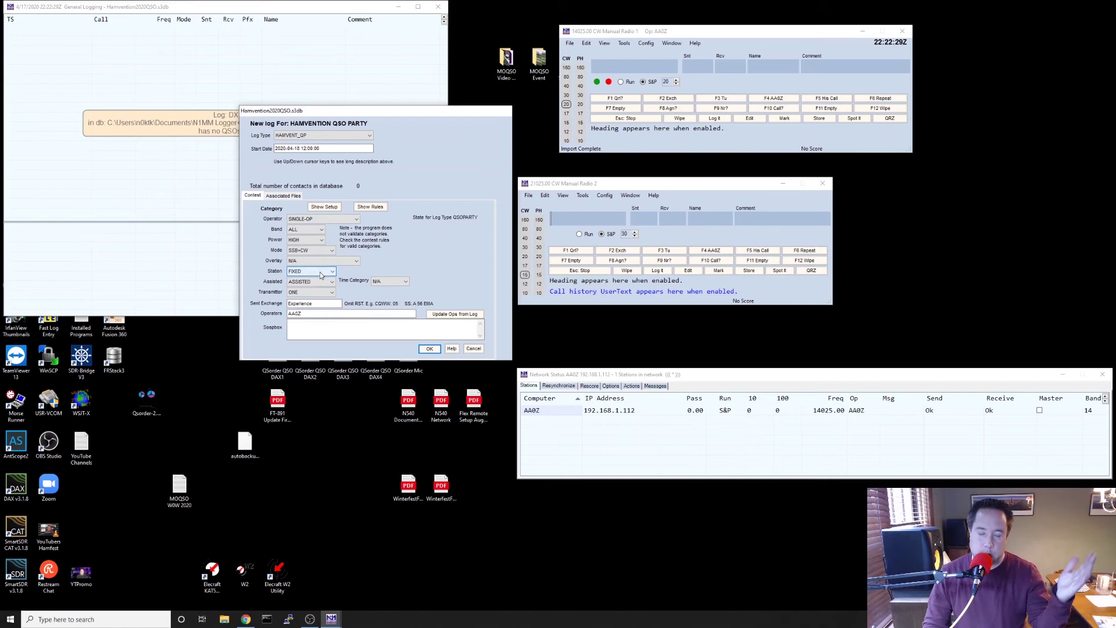
pyautogui.click(324, 282)
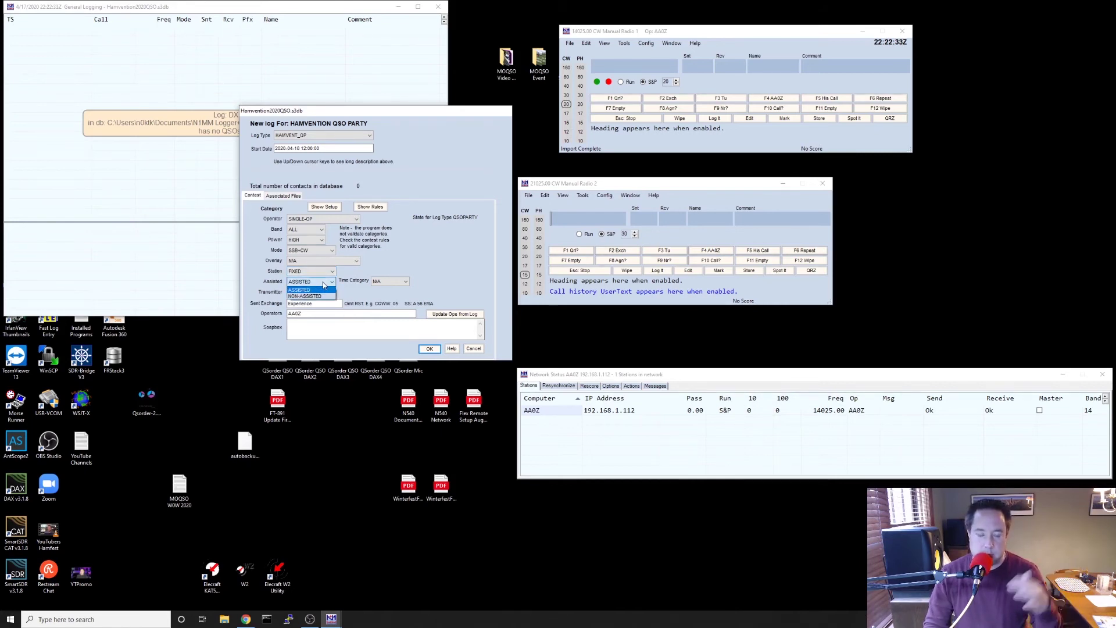
pyautogui.click(324, 284)
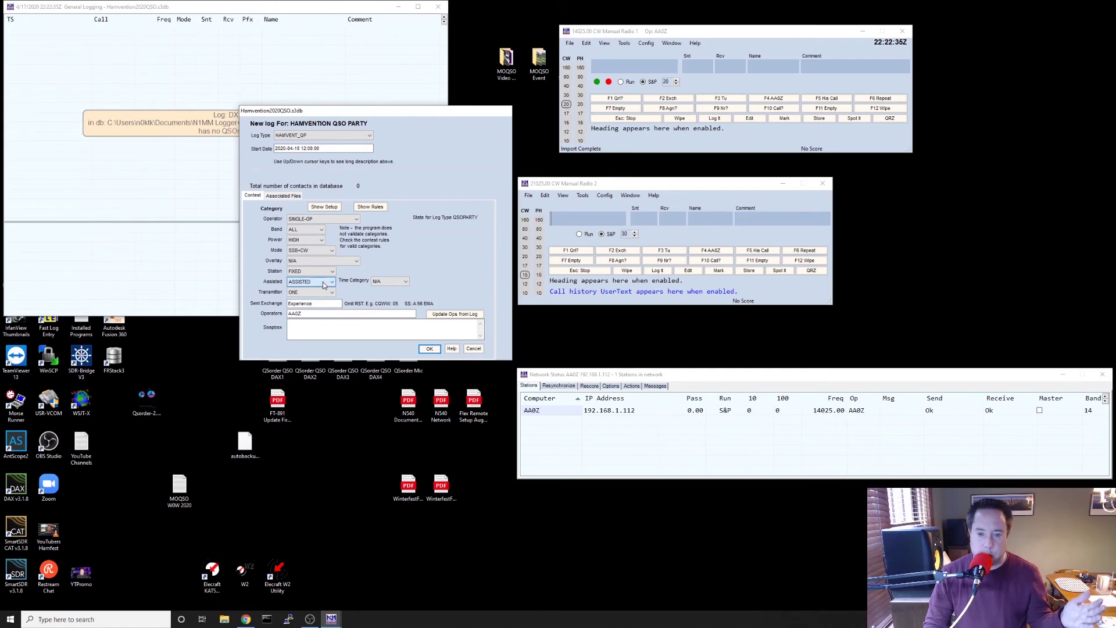
pyautogui.click(319, 292)
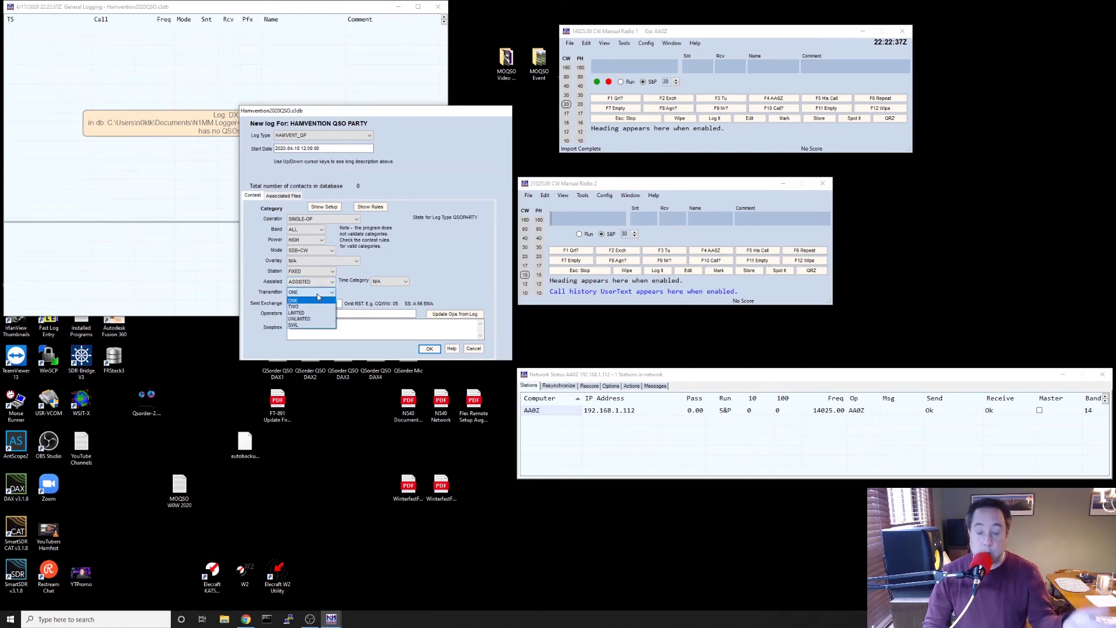
pyautogui.click(318, 298)
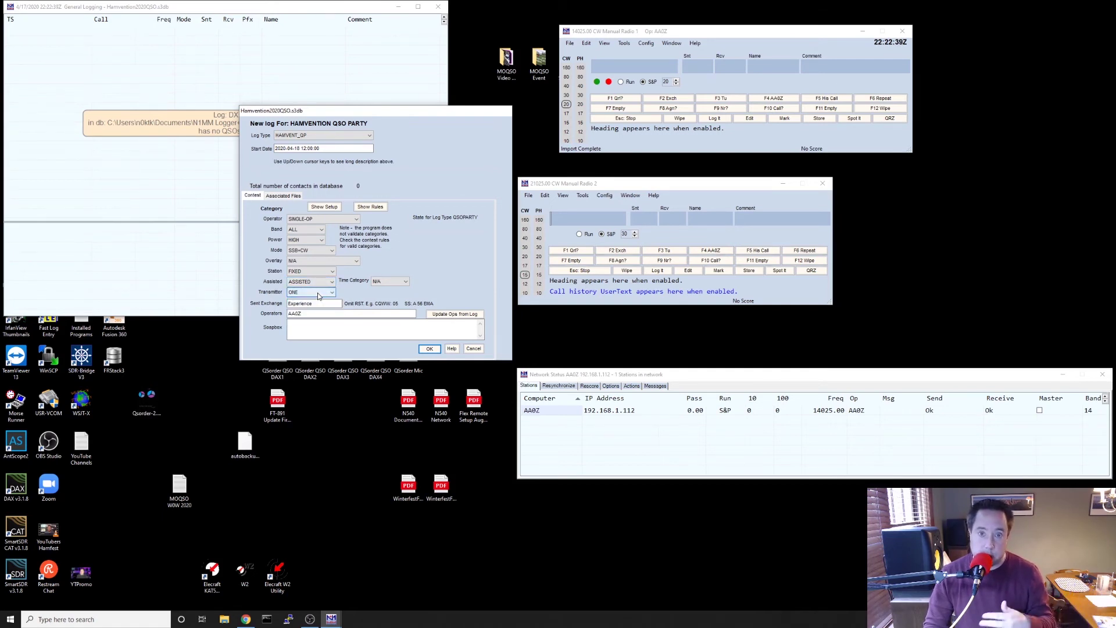
# Set the new log's sent exchange to 2013, the year of first Hamvention attendance.
pyautogui.click(320, 304)
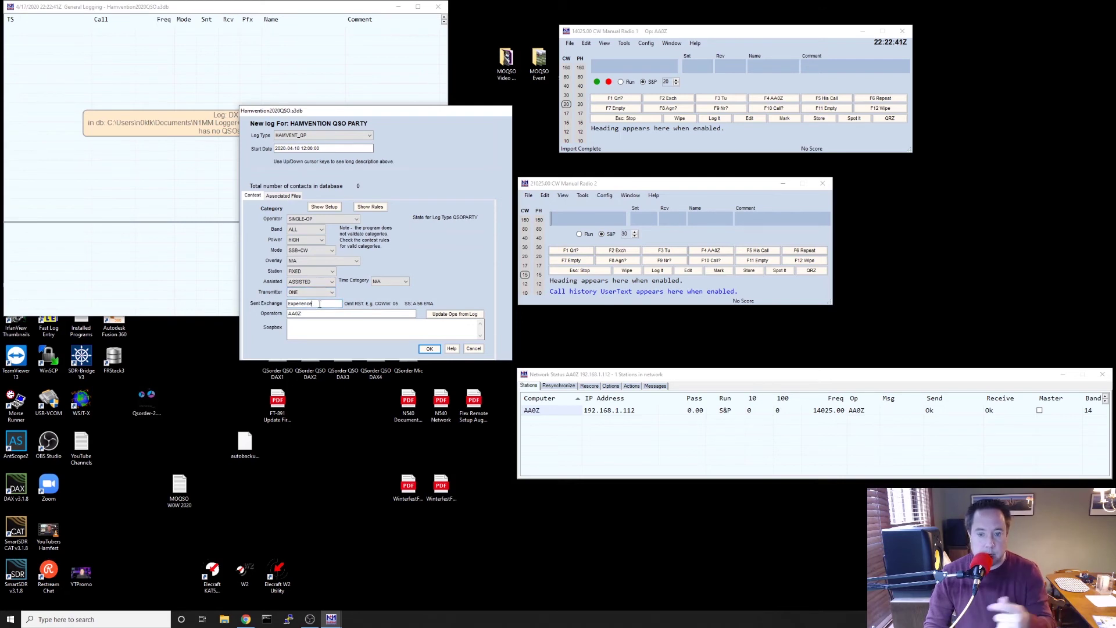
pyautogui.doubleClick(320, 304)
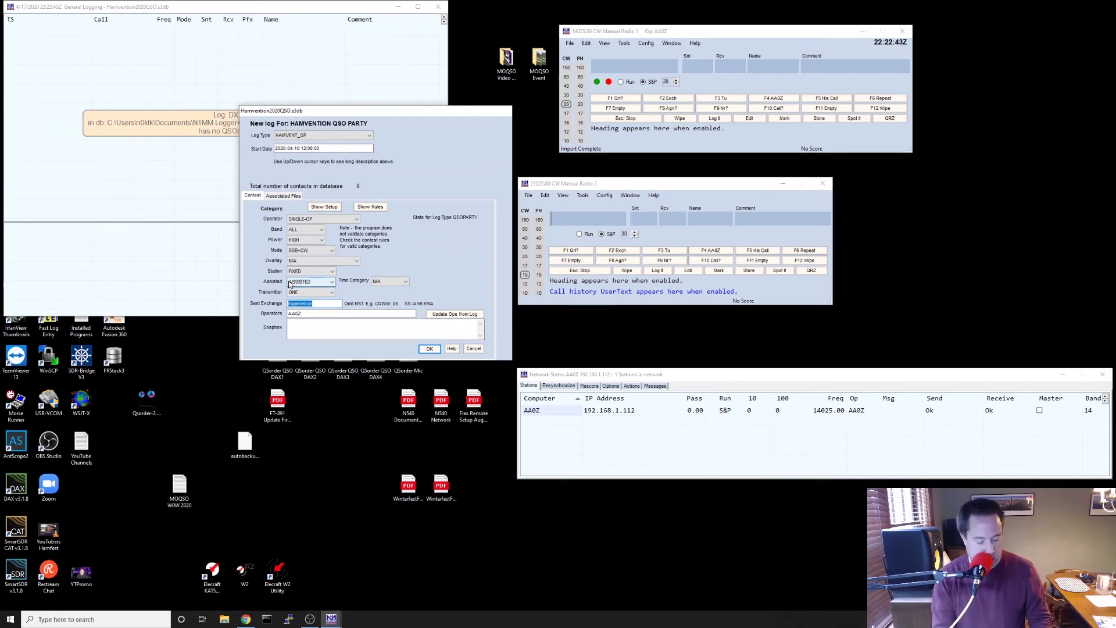
pyautogui.write('2013')
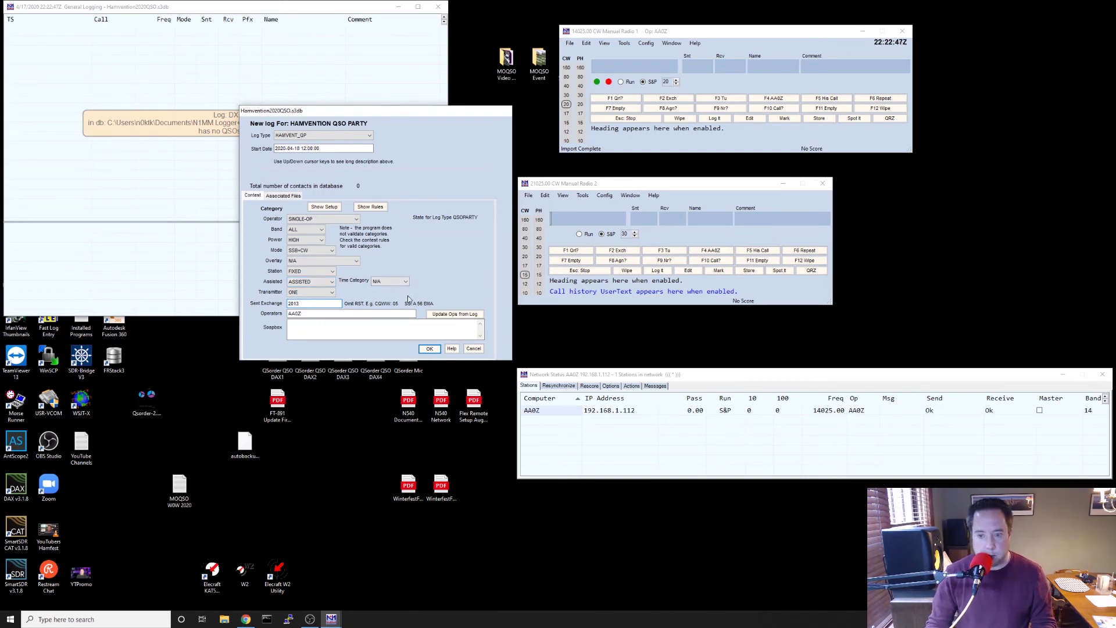
# Check the operator entry and create the HAMVENT_QP log with the configured settings.
pyautogui.click(319, 315)
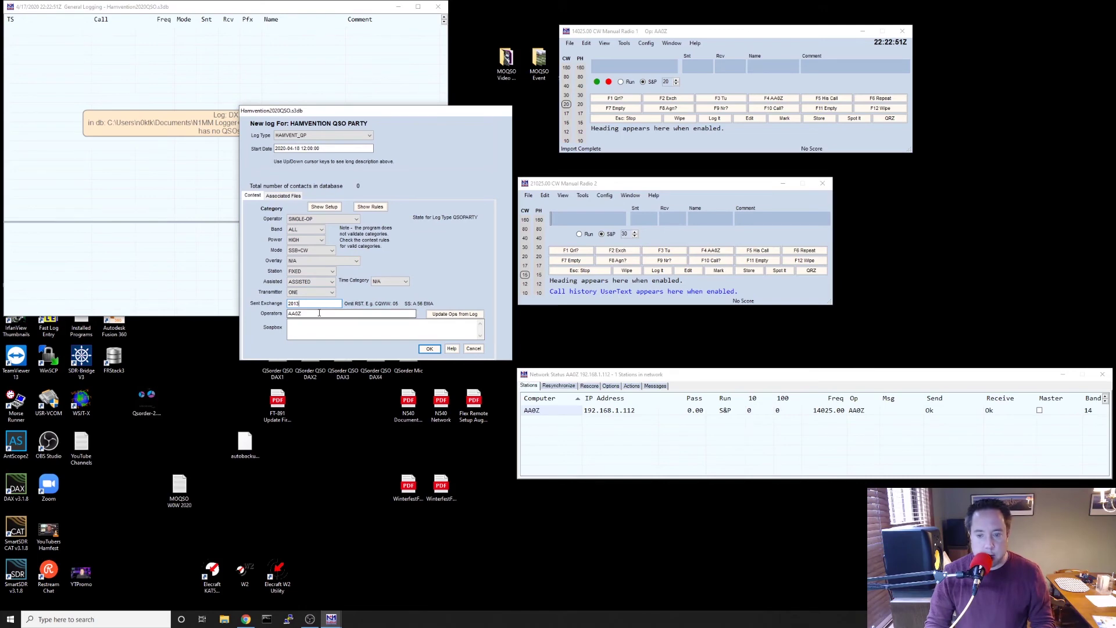
pyautogui.click(430, 349)
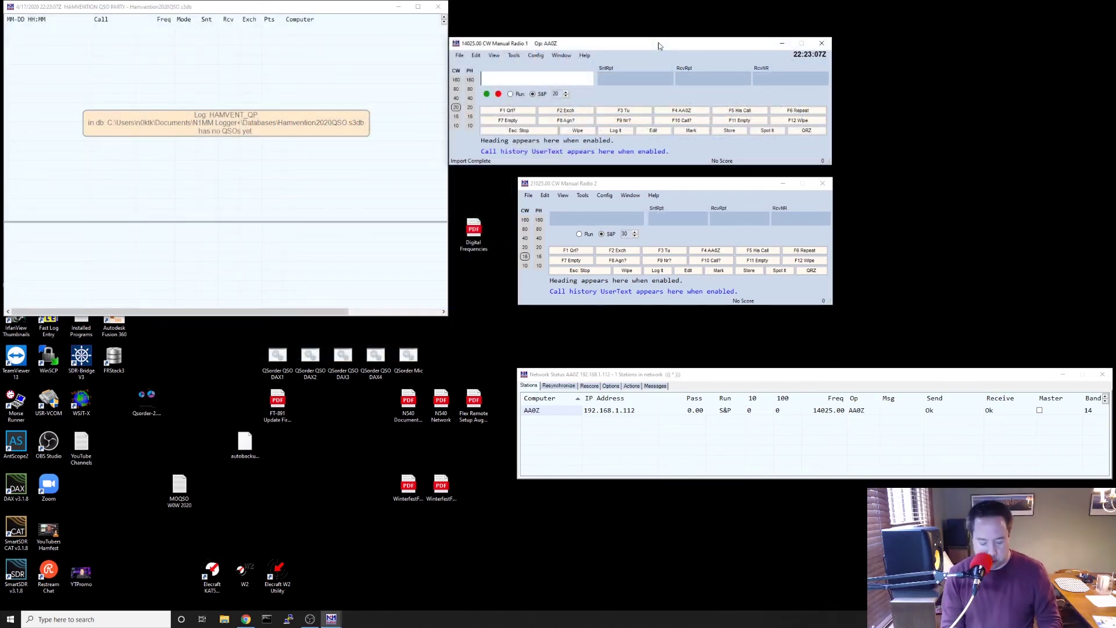
# Start a test contact entry for call sign N0SSC and switch Radio 1 from CW to phone on the 20-meter band.
pyautogui.write('N0SSC')
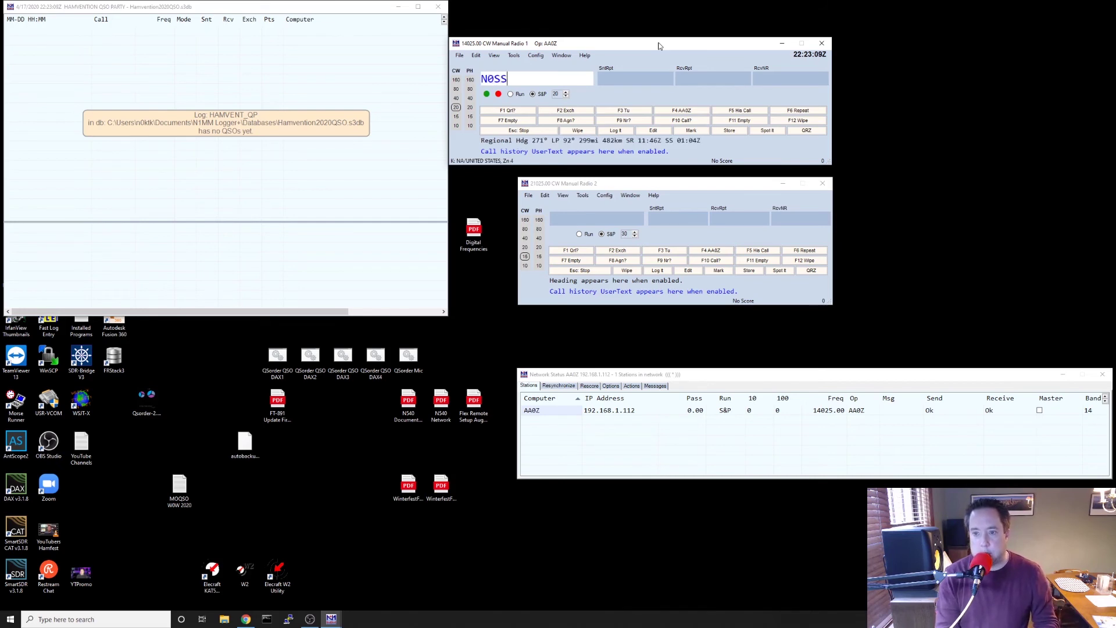
pyautogui.press('space')
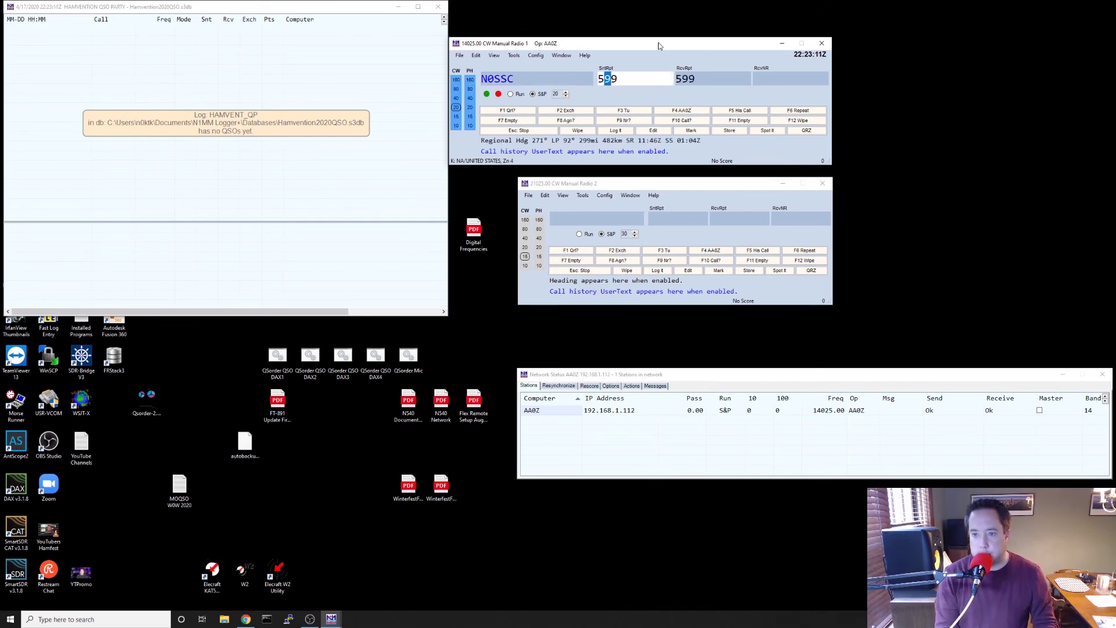
pyautogui.click(471, 108)
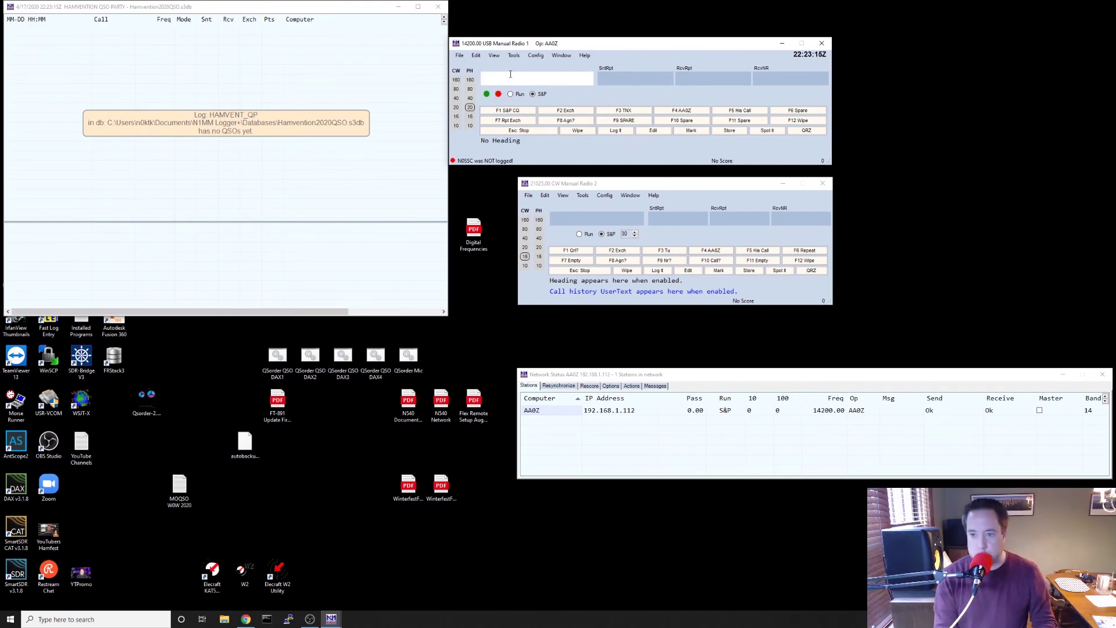
pyautogui.write('N0SSC')
pyautogui.press('space')
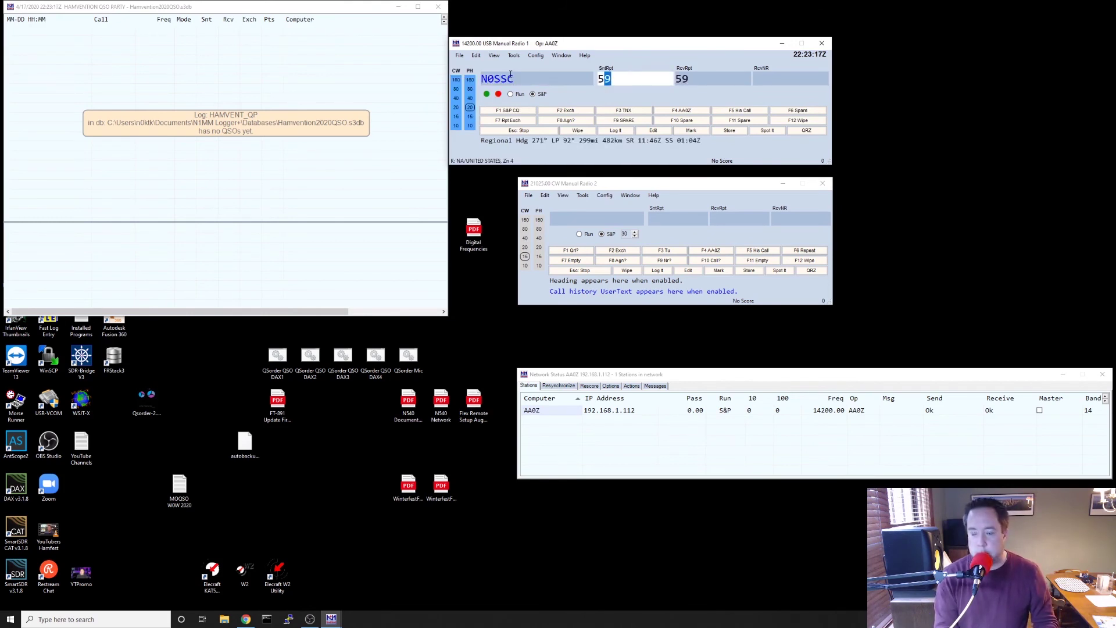
pyautogui.press('space')
pyautogui.press('space')
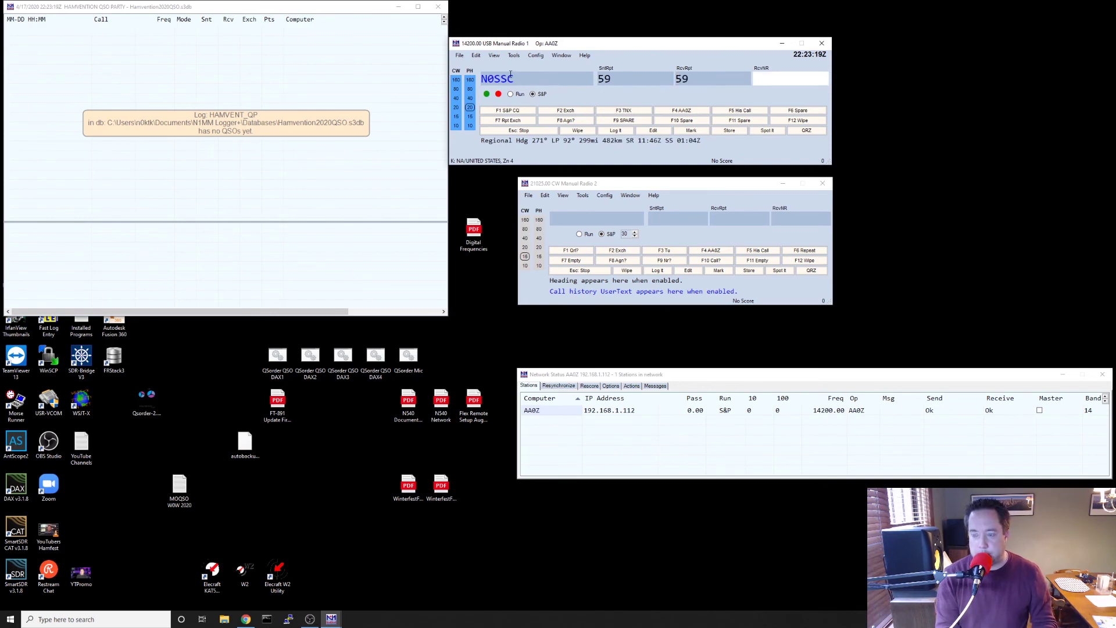
pyautogui.write('2001')
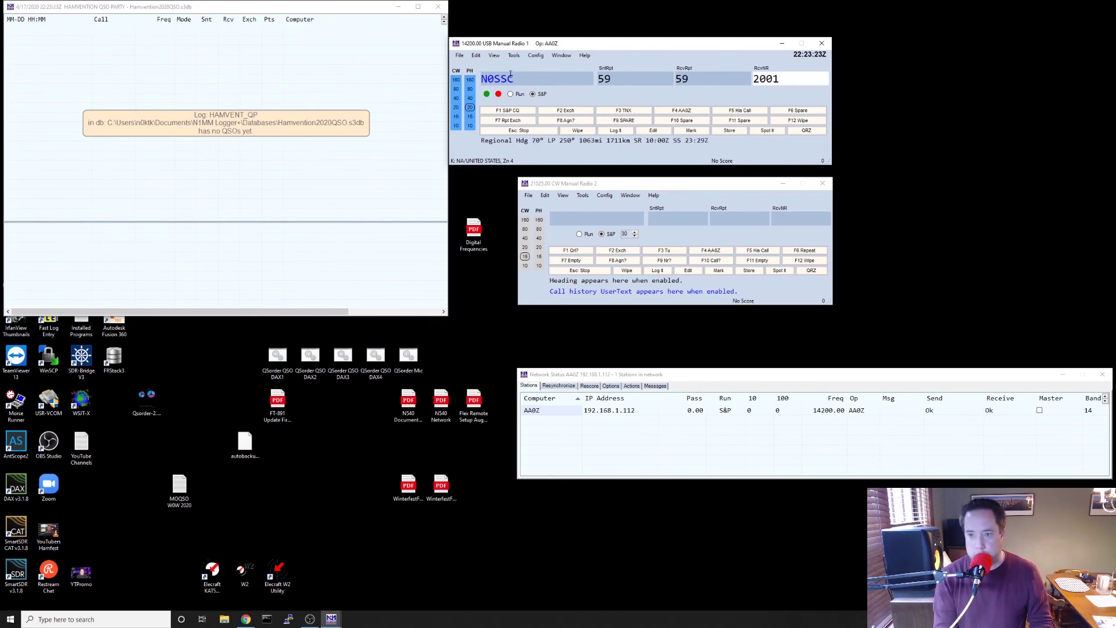
pyautogui.press('Return')
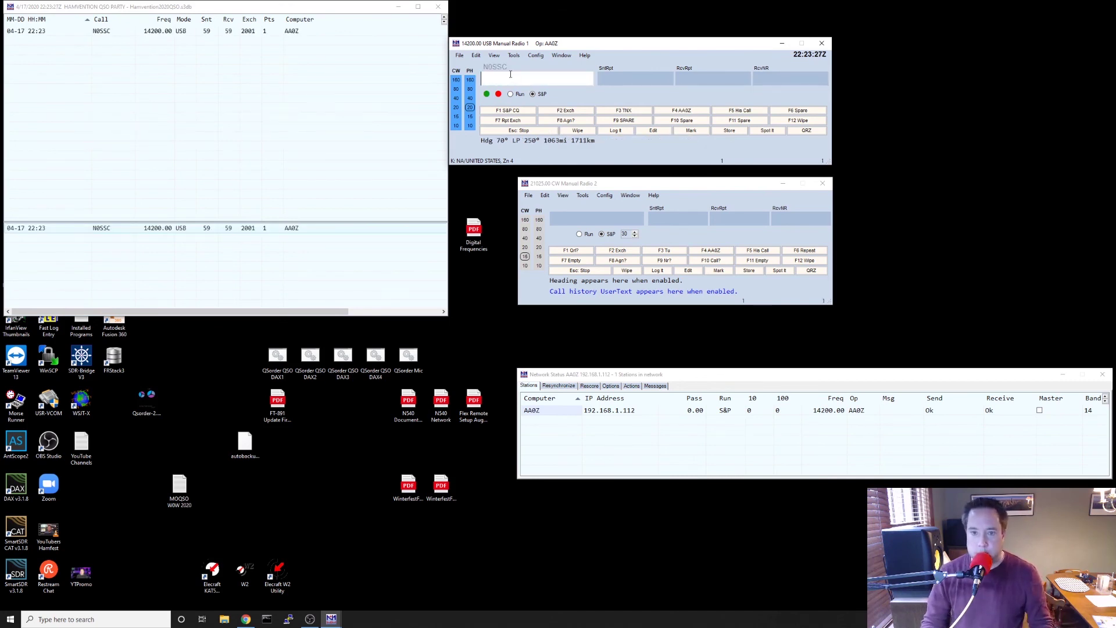
pyautogui.moveTo(594, 43); pyautogui.dragTo(612, 42)
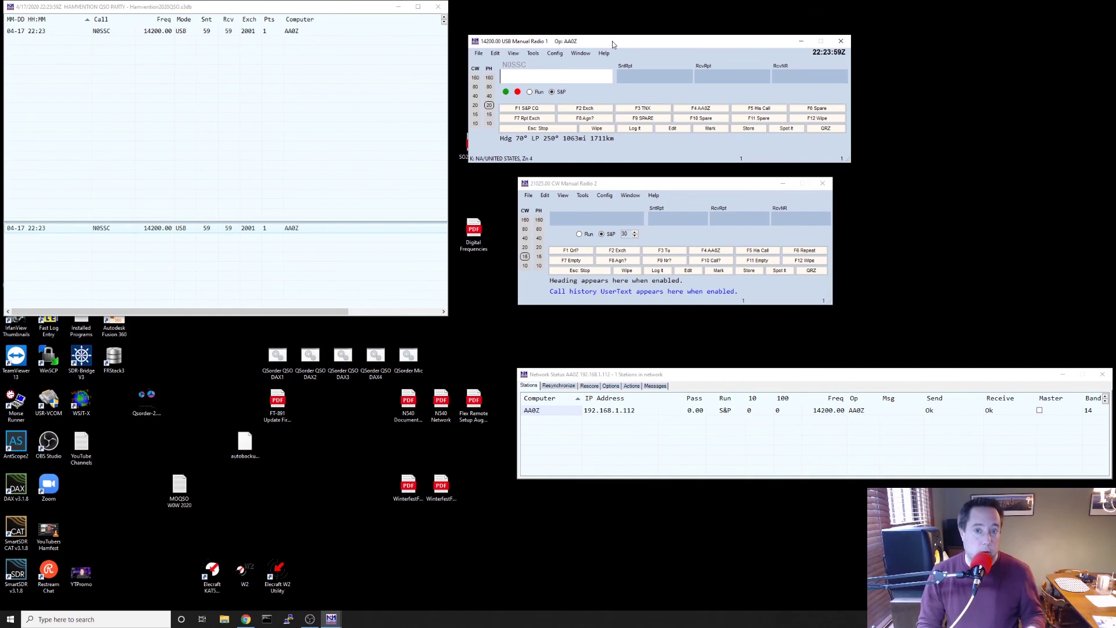